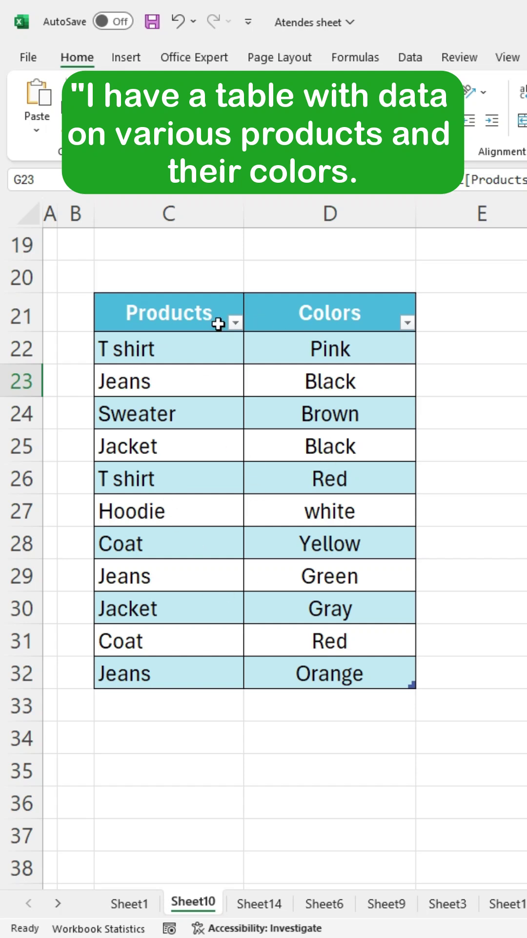
# Filter the Products column to show only Jacket rows.
pyautogui.click(235, 323)
pyautogui.click(56, 559)
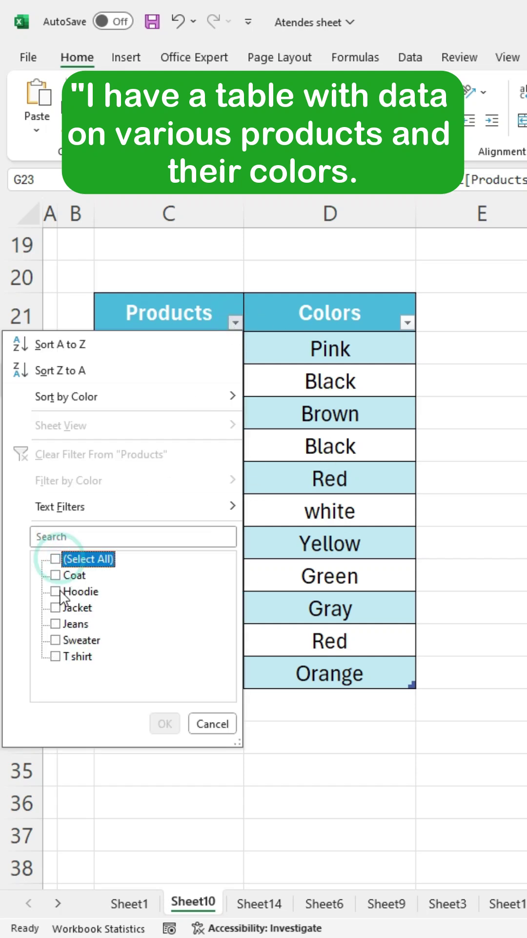
pyautogui.click(56, 607)
pyautogui.click(164, 724)
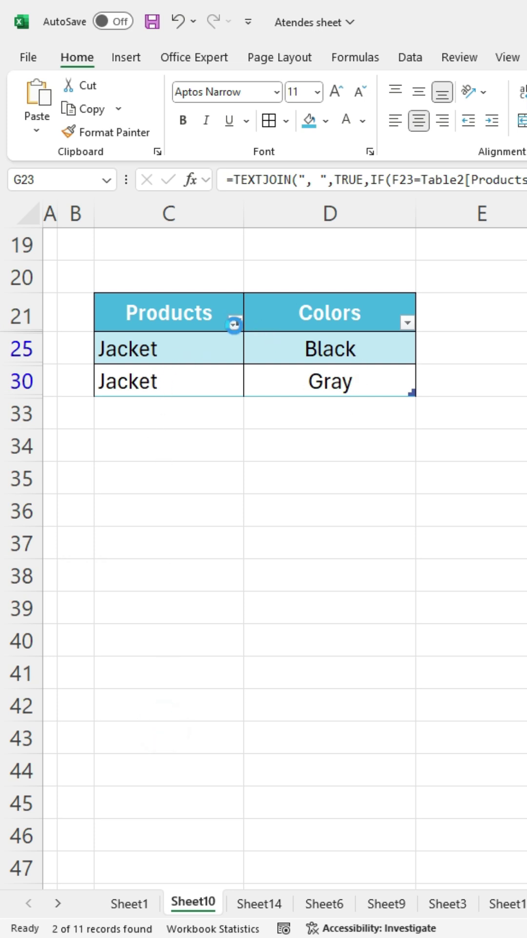
# Switch the Products filter from Jacket to Jeans, showing Black, Green and Orange.
pyautogui.click(235, 323)
pyautogui.click(56, 607)
pyautogui.click(55, 619)
pyautogui.click(165, 724)
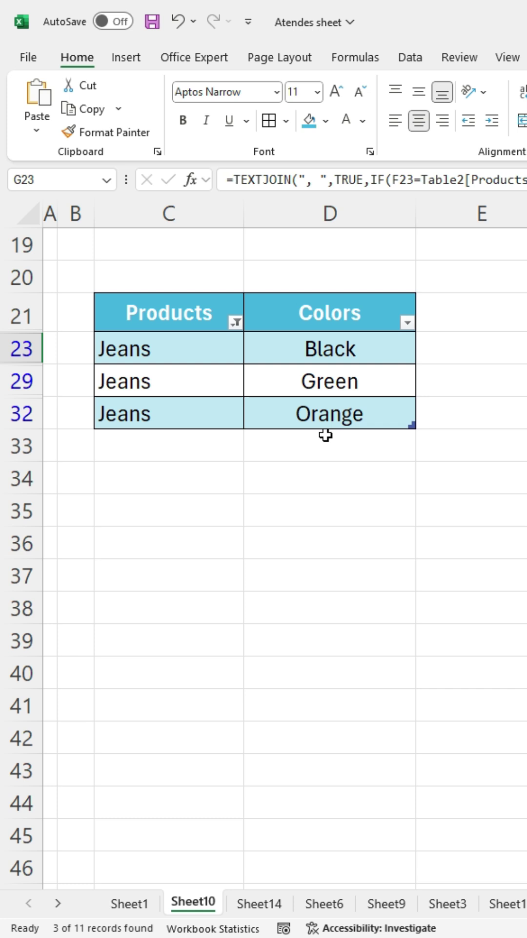
pyautogui.click(234, 322)
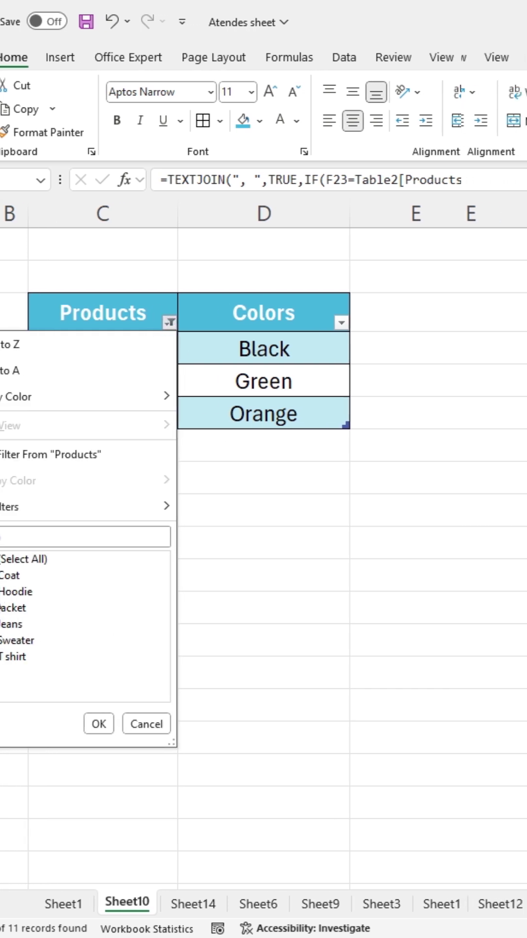
# Enter T Shirt, Coat, Hoodie, Jeans, then Jacket in Search cell F23, checking G23.
pyautogui.click(288, 381)
pyautogui.write('t')
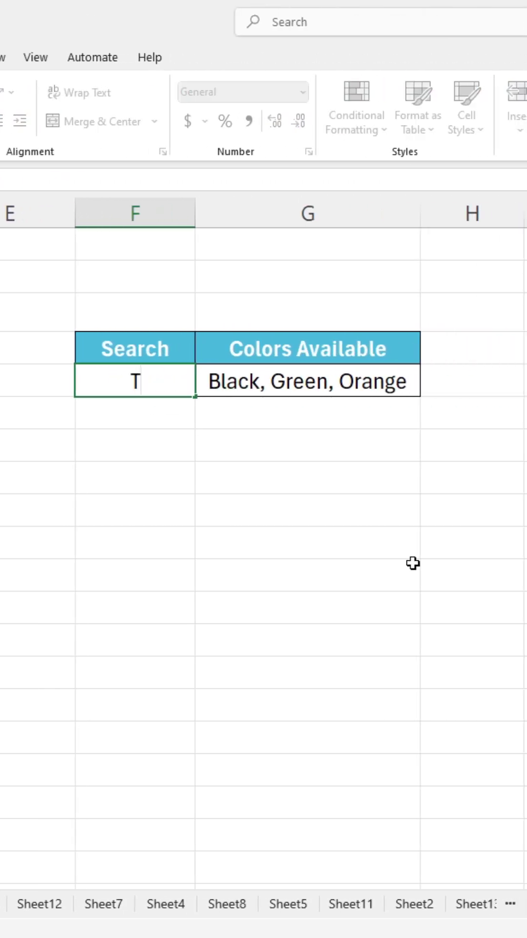
pyautogui.write(' Shirt')
pyautogui.press('Return')
pyautogui.write('Coat')
pyautogui.press('Return')
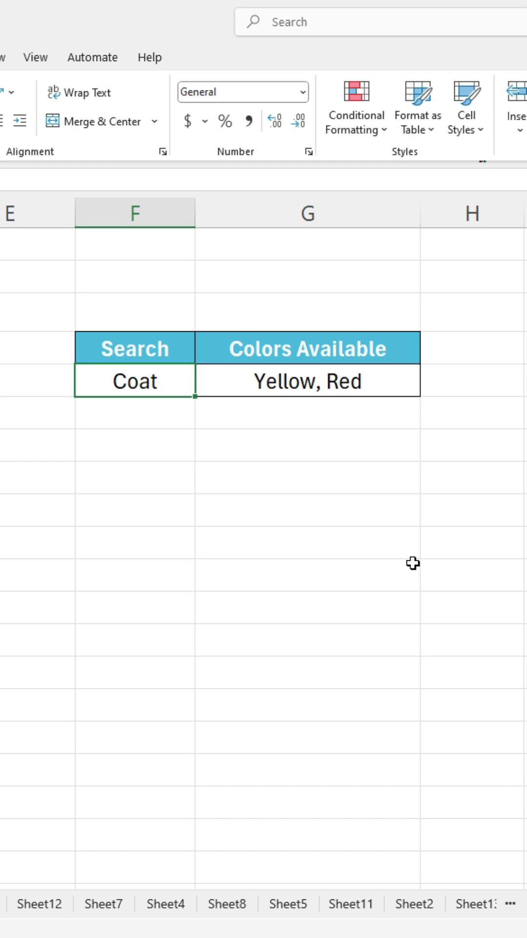
pyautogui.write('Hoodie')
pyautogui.press('Return')
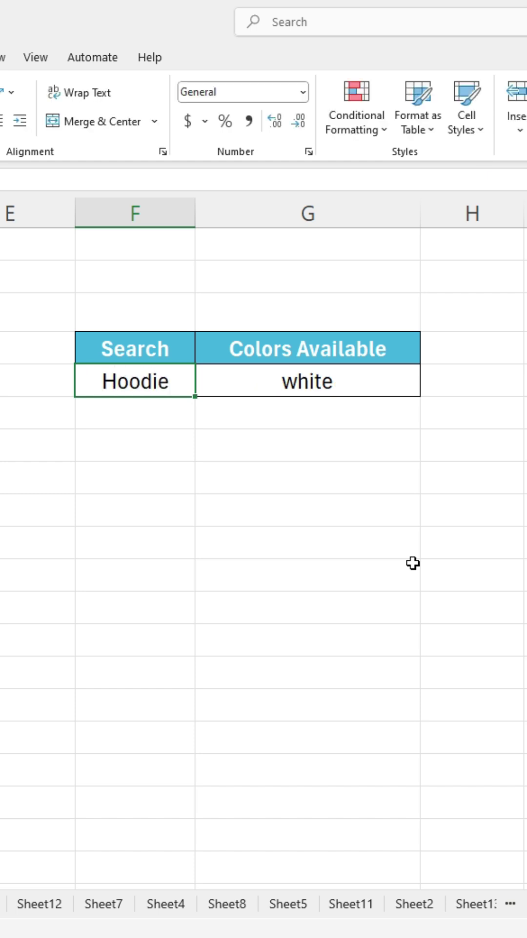
pyautogui.write('Jeans')
pyautogui.press('Return')
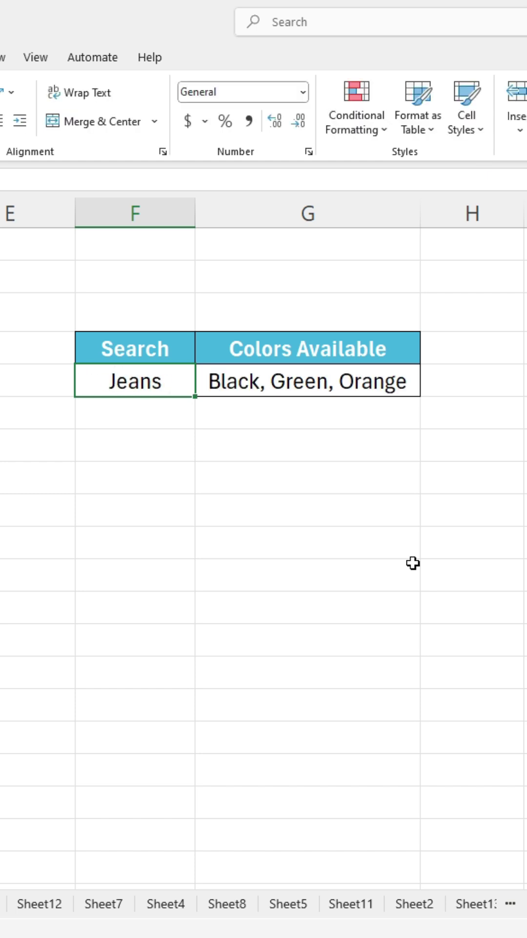
pyautogui.write('Jacket')
pyautogui.press('Return')
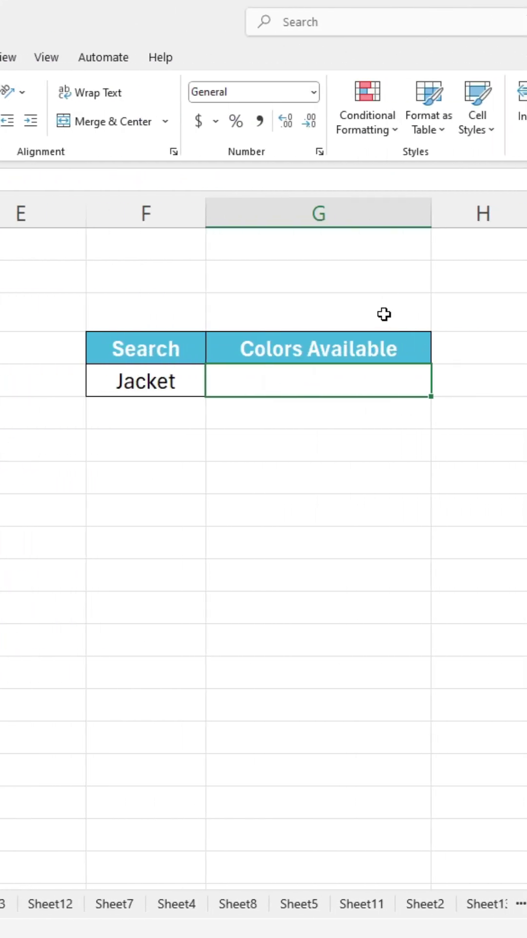
# Enter =IF(F23=Table2[Products],Table2[Colors],"") in G23, spilling Black and Gray for Jacket.
pyautogui.press('F2')
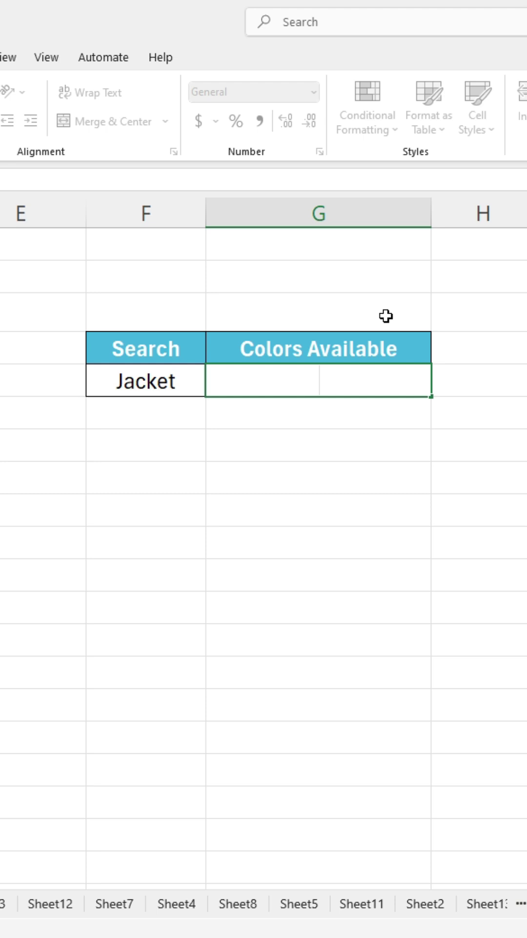
pyautogui.write('I')
pyautogui.write('F')
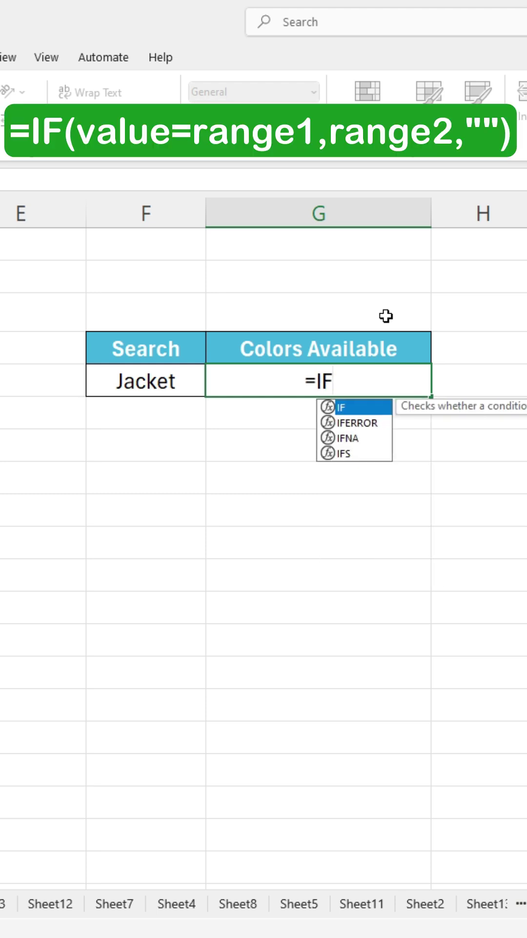
pyautogui.write('(')
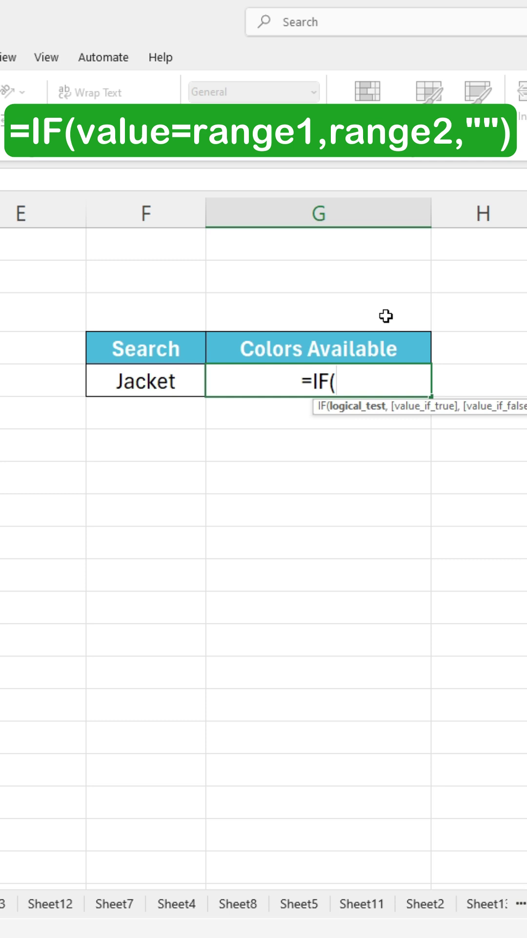
pyautogui.click(140, 387)
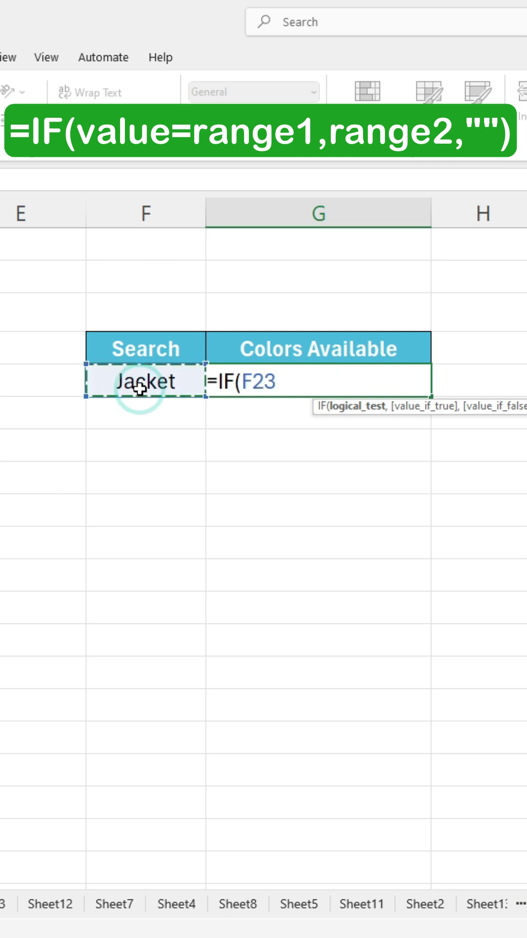
pyautogui.write('=')
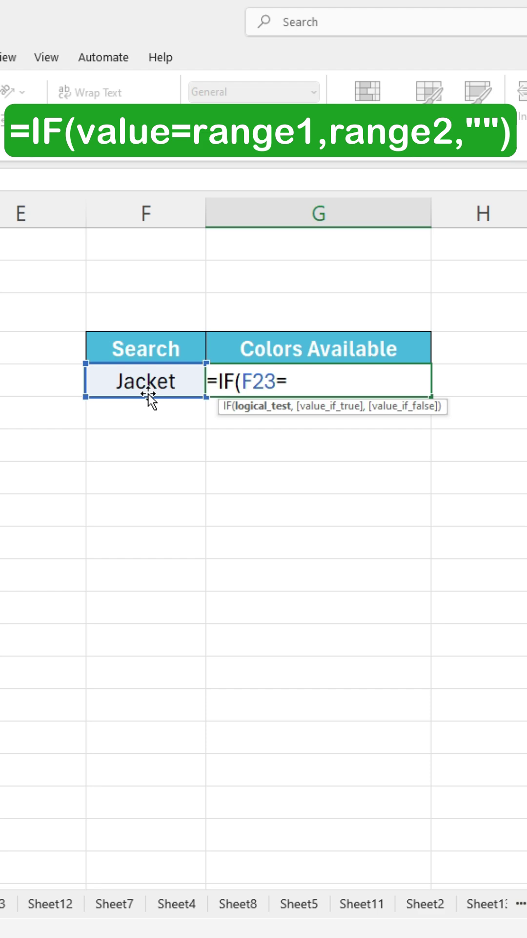
pyautogui.hscroll(-2, 203, 402)
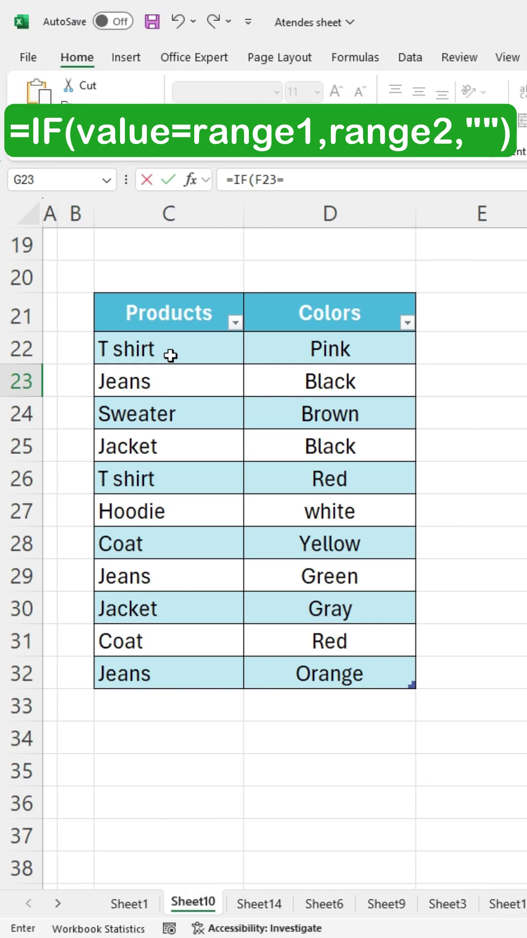
pyautogui.moveTo(169, 349); pyautogui.dragTo(192, 673)
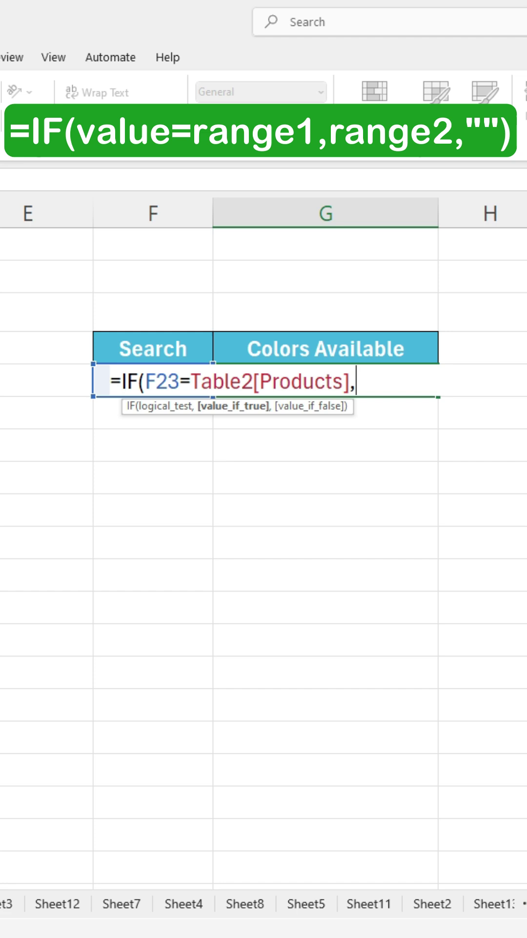
pyautogui.moveTo(285, 349)
pyautogui.mouseDown()
pyautogui.moveTo(281, 478)
pyautogui.moveTo(304, 677)
pyautogui.mouseUp()
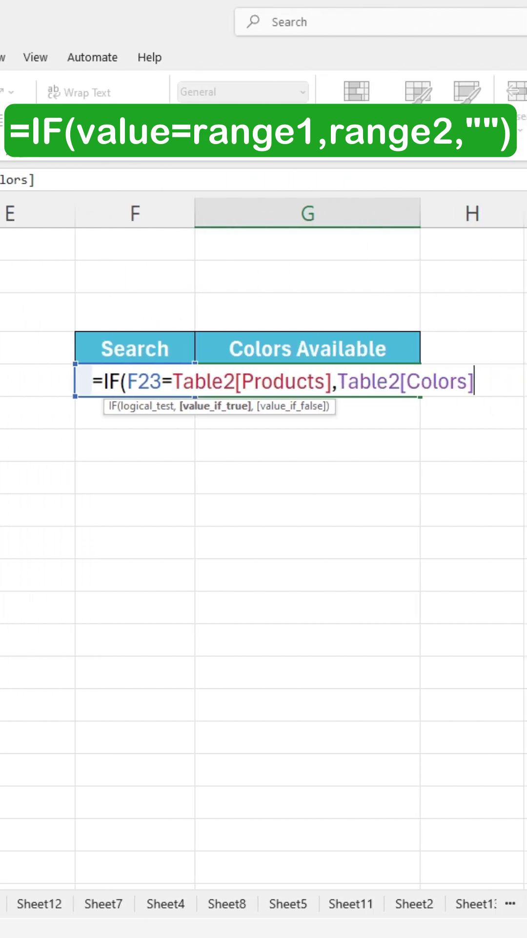
pyautogui.write(',')
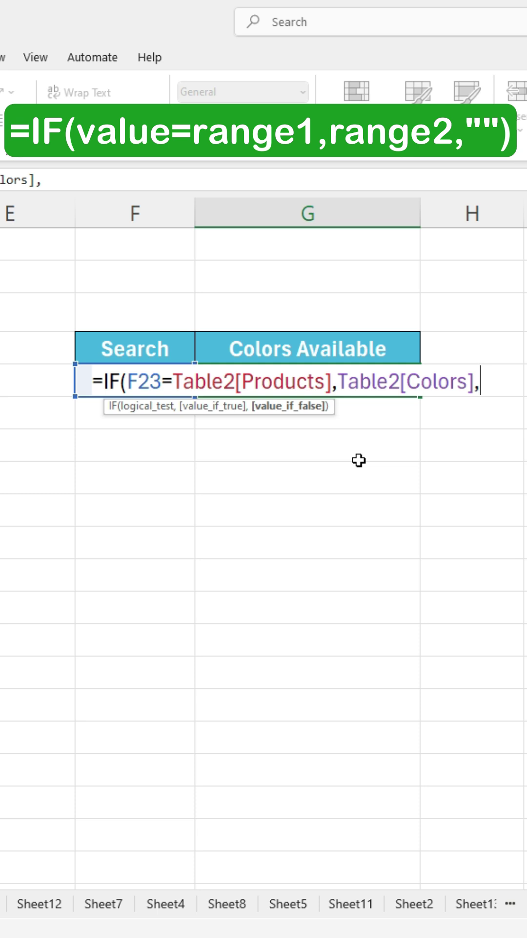
pyautogui.write('""')
pyautogui.write(')')
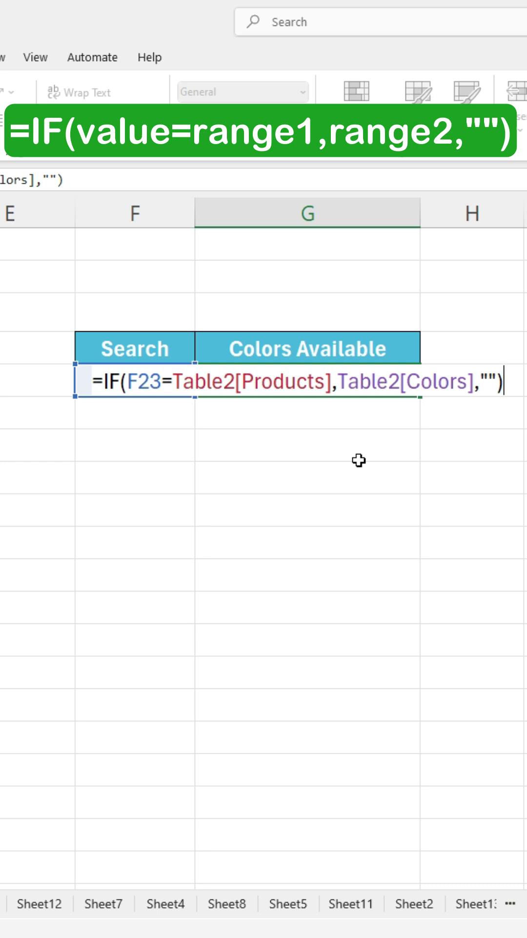
pyautogui.press('Return')
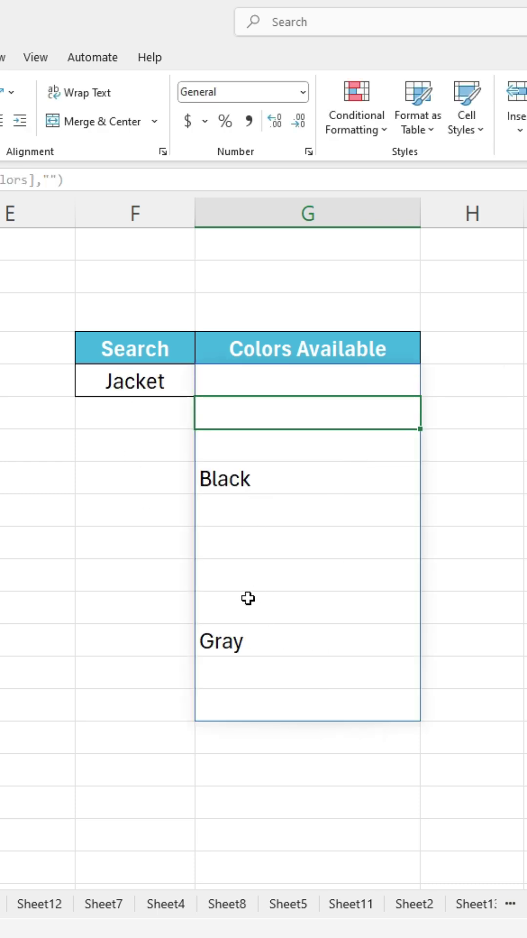
# Change the Search value to coat so G23 spills Yellow and Red.
pyautogui.click(150, 383)
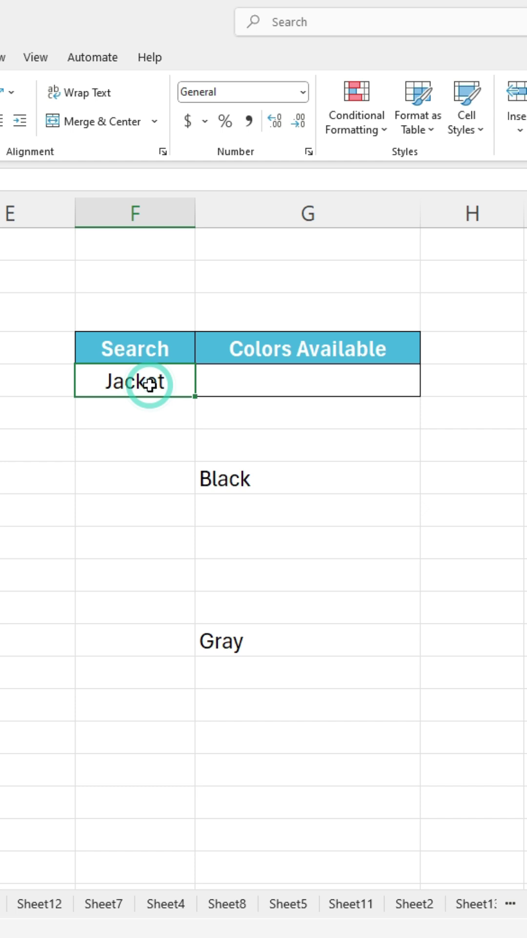
pyautogui.write('coa')
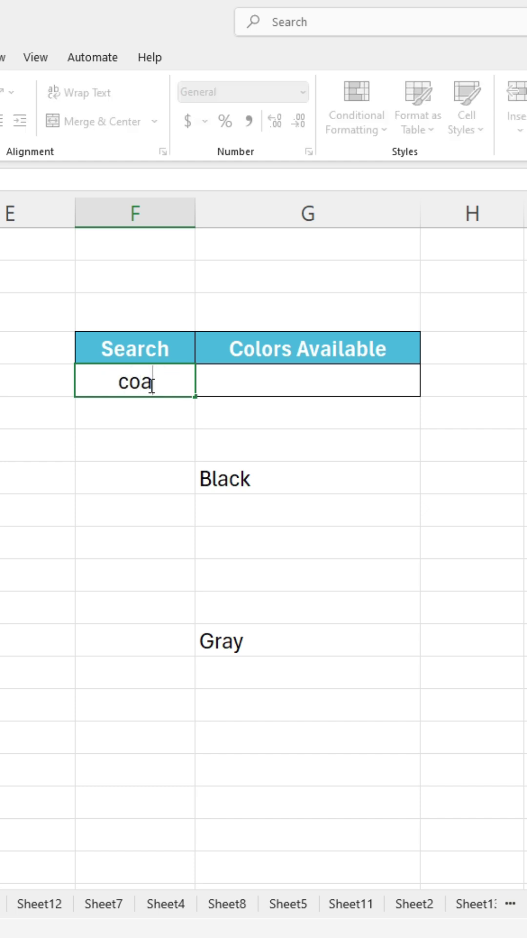
pyautogui.write('t')
pyautogui.press('Return')
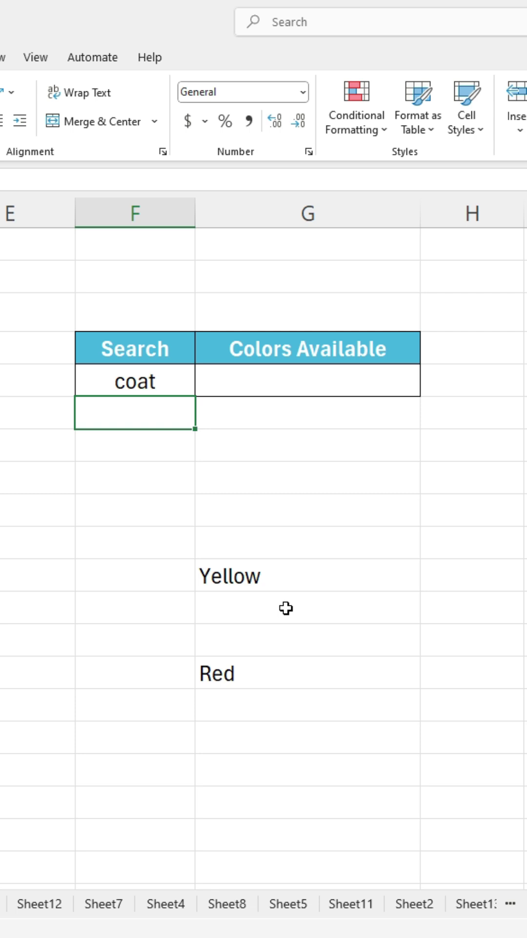
pyautogui.click(257, 382)
# Wrap the G23 formula in TEXTJOIN(",",True,...) so coat shows Yellow,Red in one cell.
pyautogui.doubleClick(258, 385)
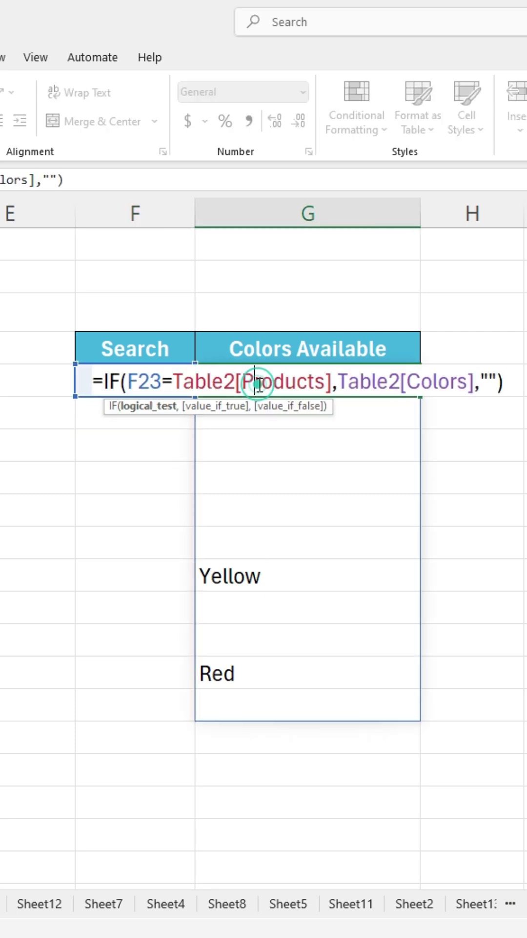
pyautogui.click(104, 382)
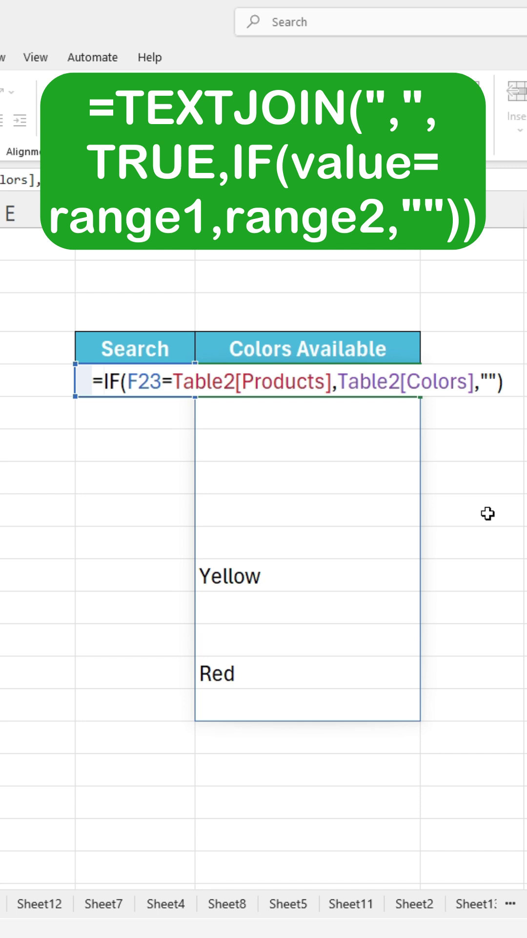
pyautogui.write('TEXTJOI')
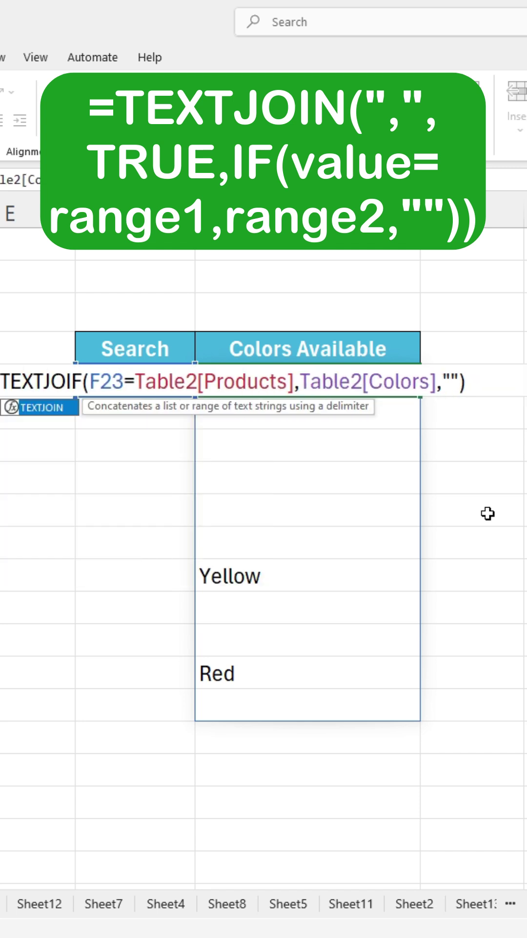
pyautogui.write('N')
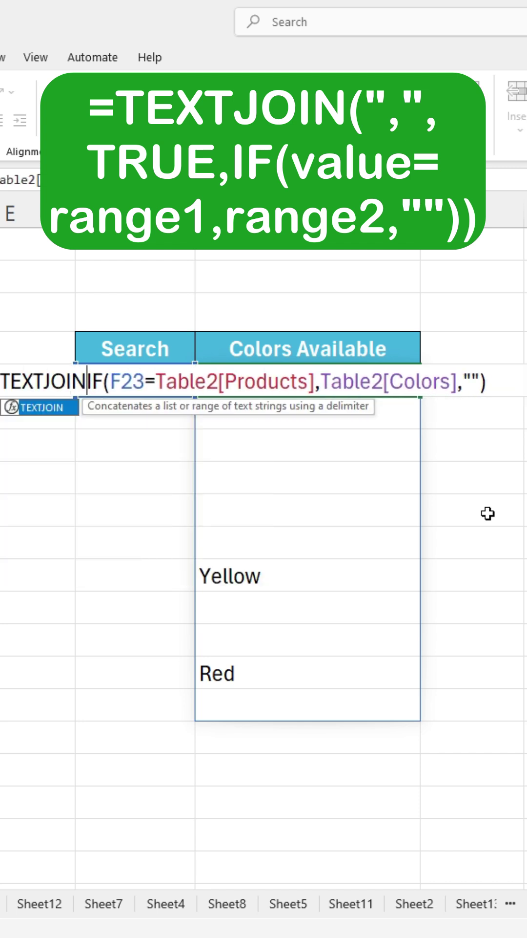
pyautogui.write('(')
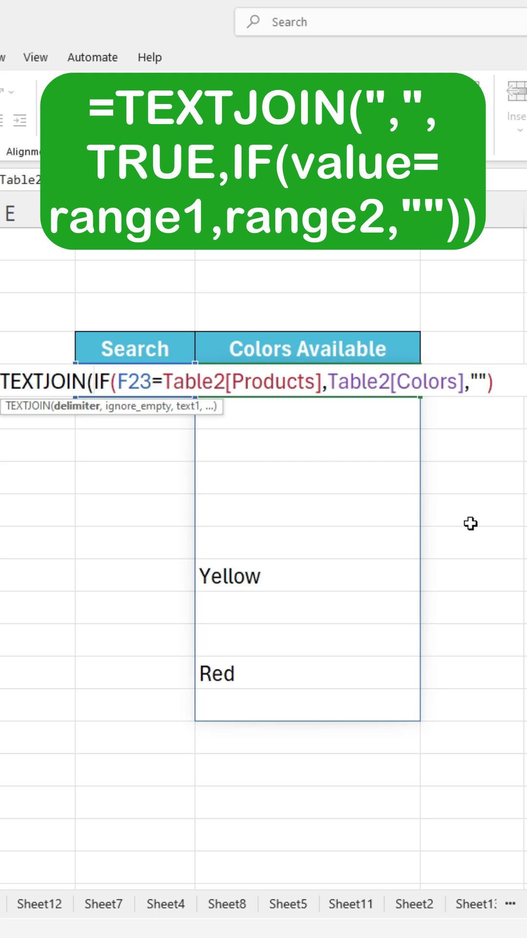
pyautogui.write('"')
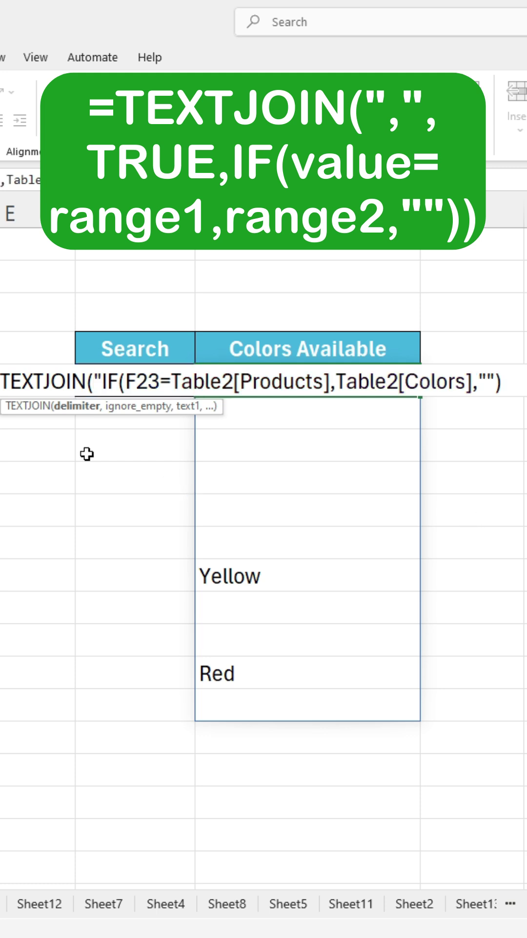
pyautogui.write(',')
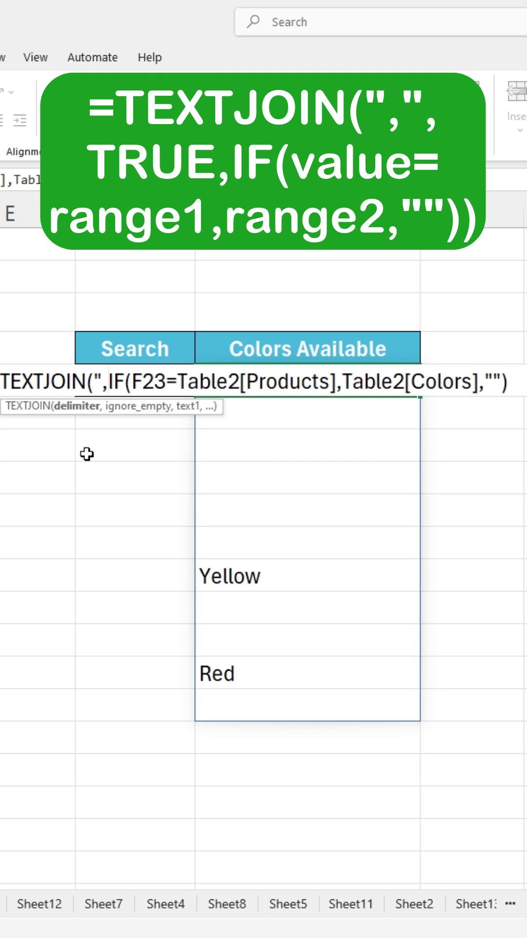
pyautogui.write('"')
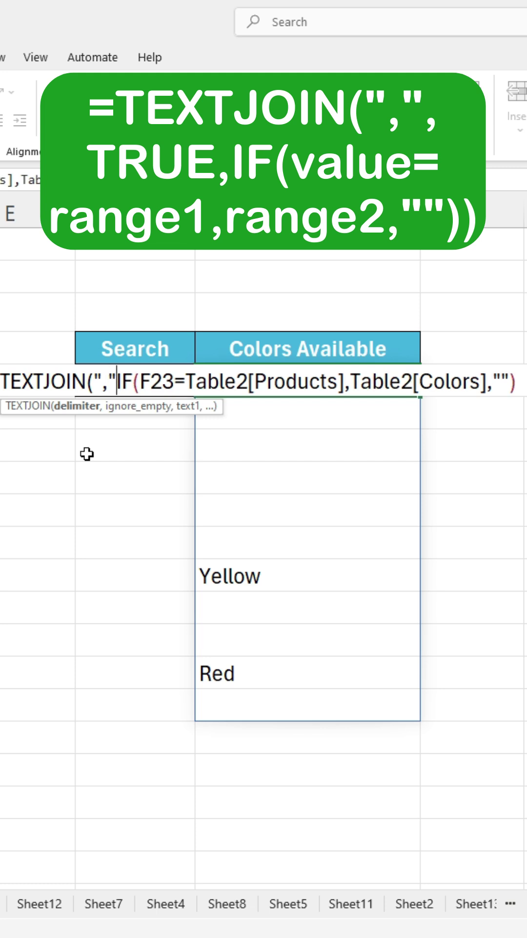
pyautogui.write(',')
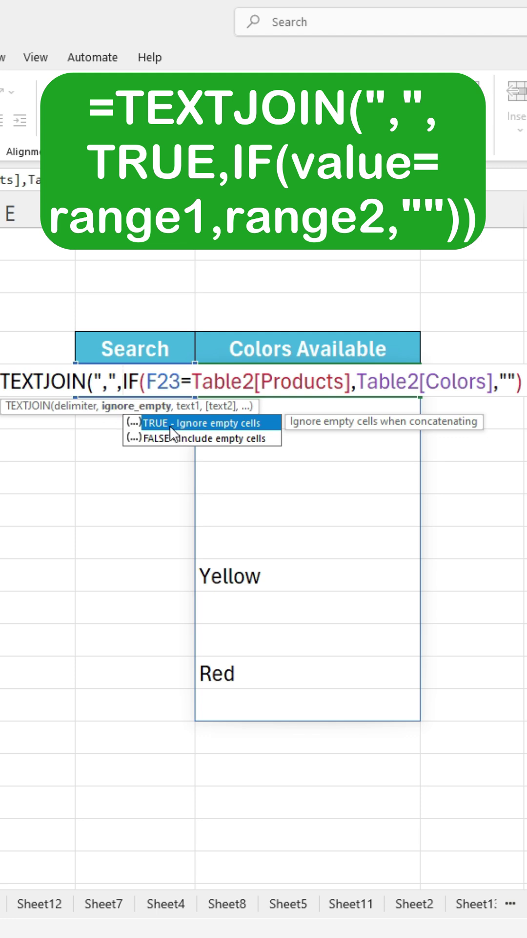
pyautogui.write('True')
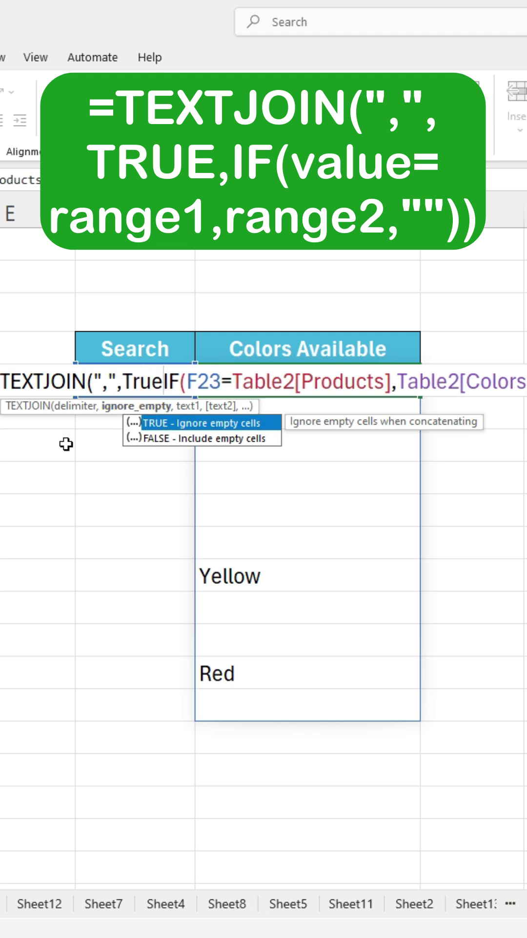
pyautogui.write(',')
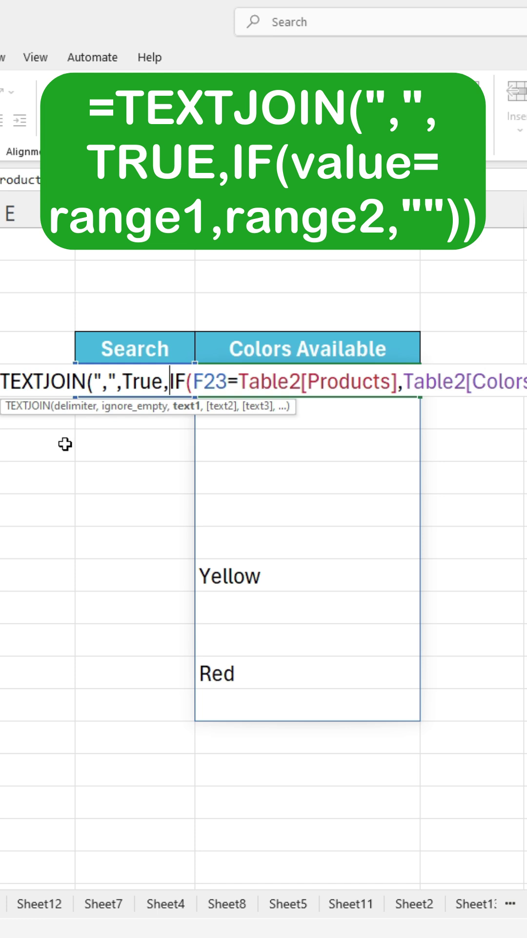
pyautogui.hscroll(3, 191, 389)
pyautogui.click(460, 381)
pyautogui.write(')')
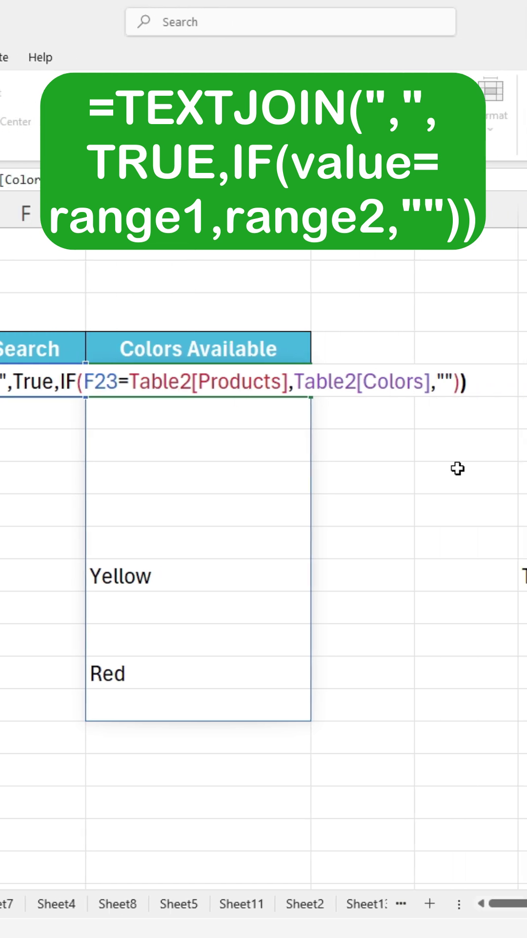
pyautogui.press('Return')
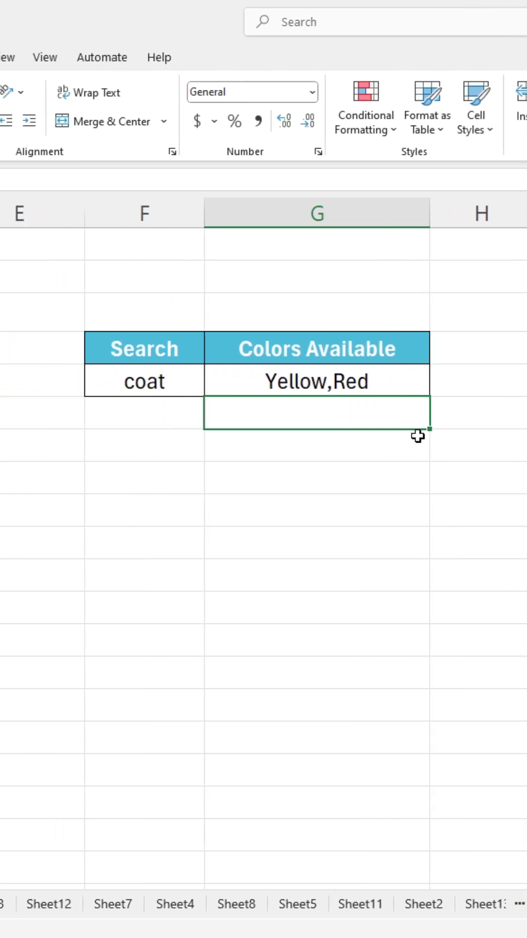
# Search for T Shirt, Jeans, Coat, then Hoodie, fixing a typo; Hoodie returns white.
pyautogui.click(145, 381)
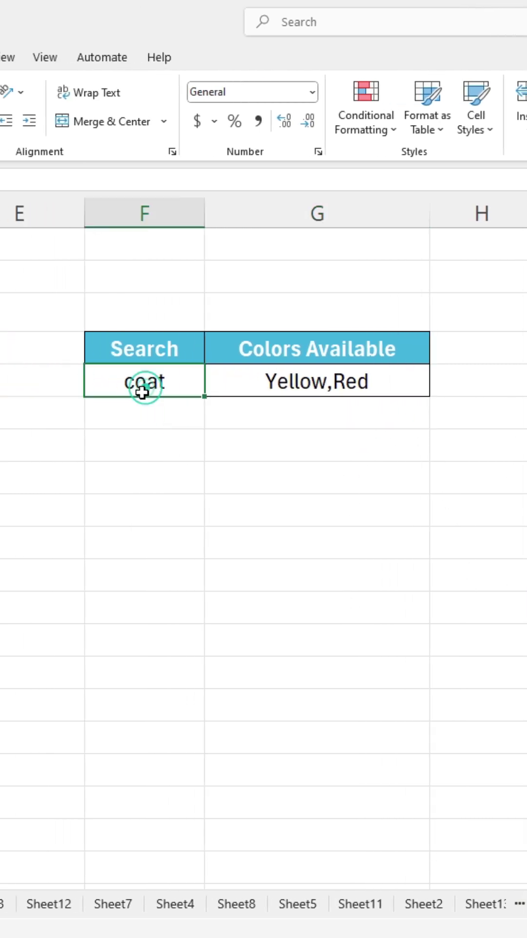
pyautogui.write('T Sh')
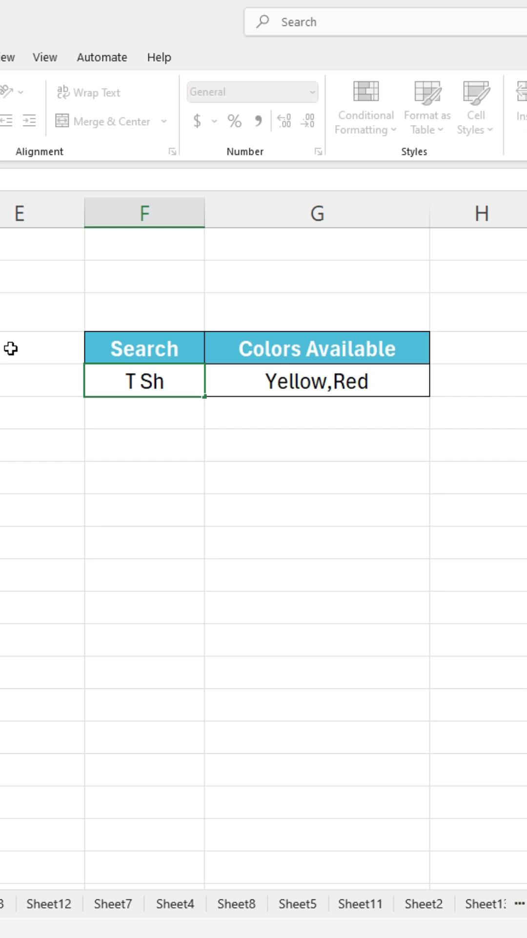
pyautogui.write('irt')
pyautogui.hotkey('ctrl', 'Return')
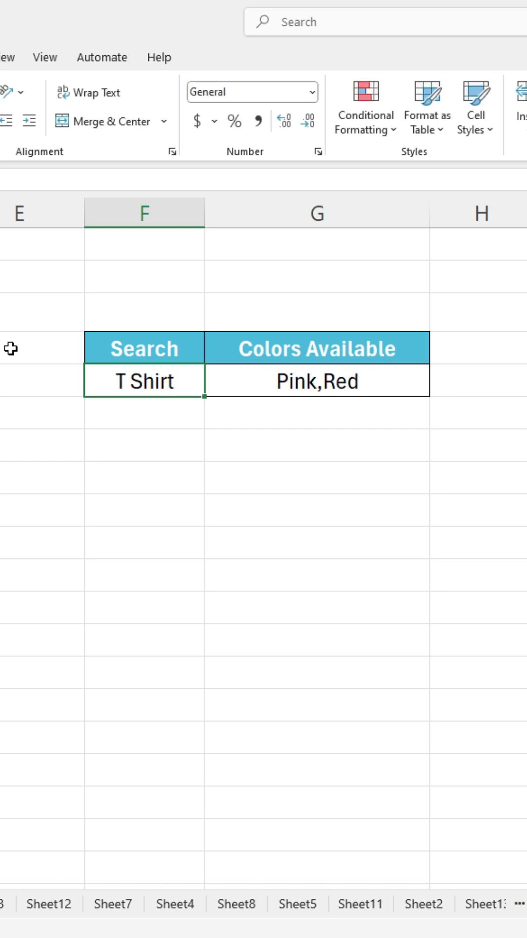
pyautogui.write('Jeans')
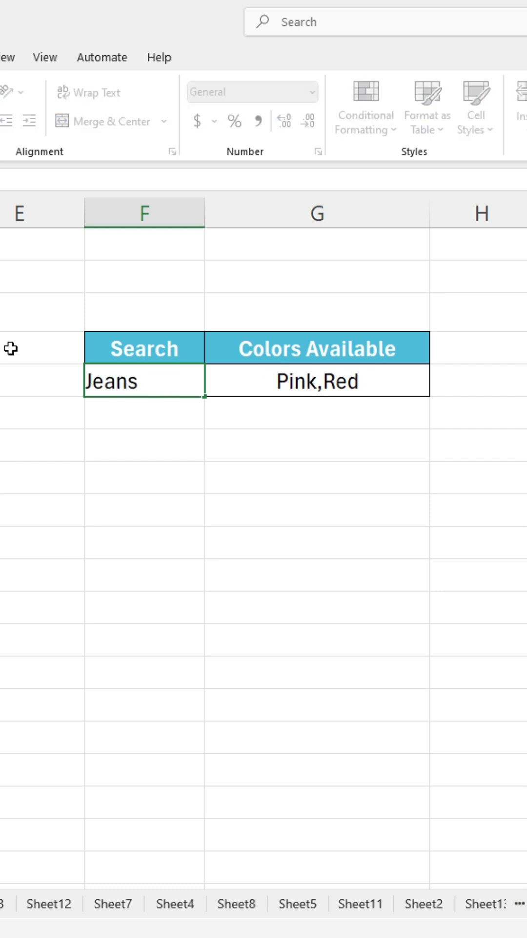
pyautogui.hotkey('ctrl', 'Return')
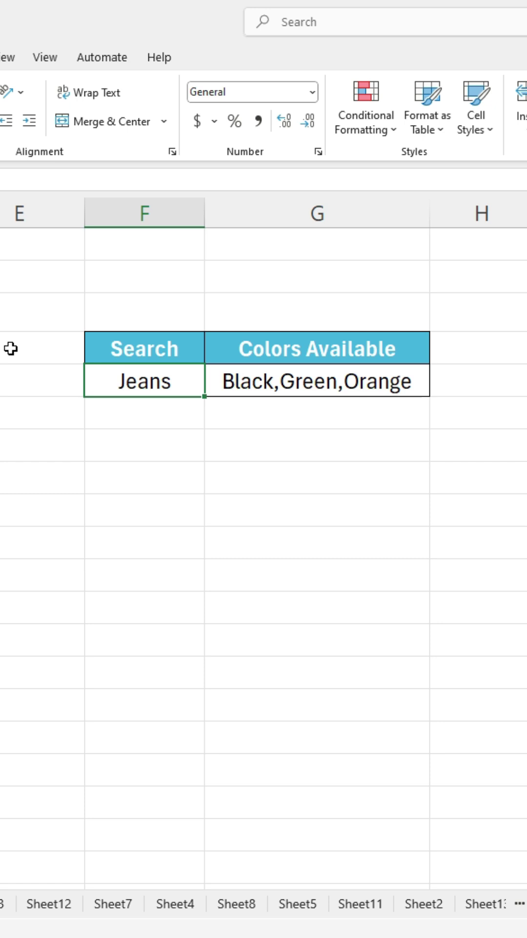
pyautogui.write('Coat')
pyautogui.hotkey('ctrl', 'Return')
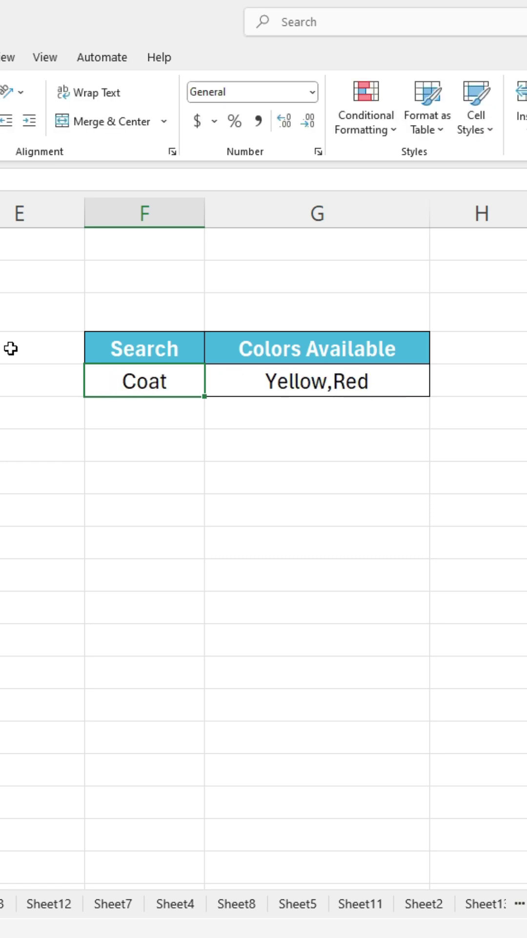
pyautogui.write('Hoo')
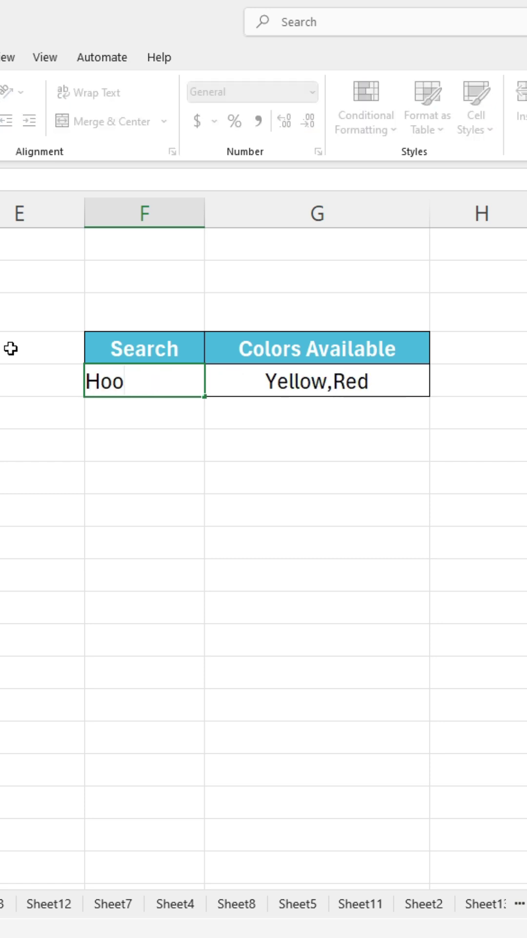
pyautogui.write('die')
pyautogui.press('BackSpace')
pyautogui.press('BackSpace')
pyautogui.write('ie')
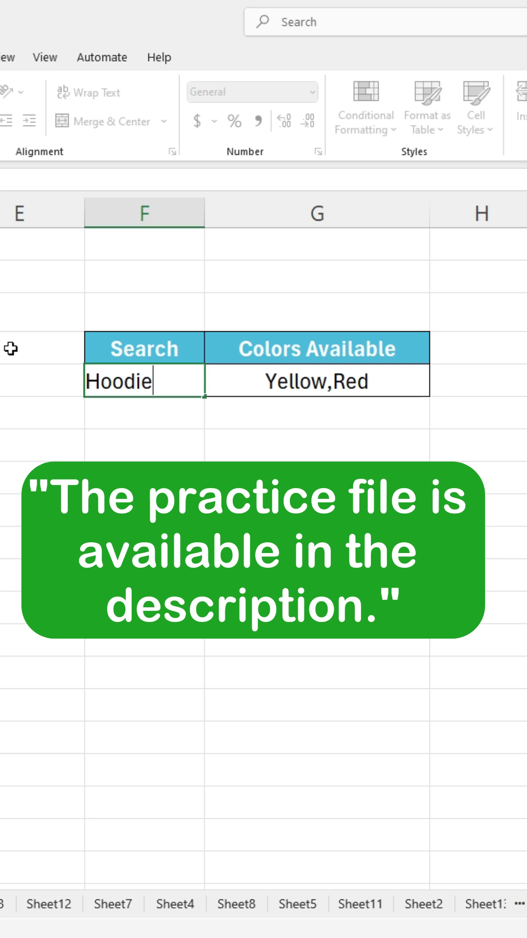
pyautogui.hotkey('ctrl', 'Return')
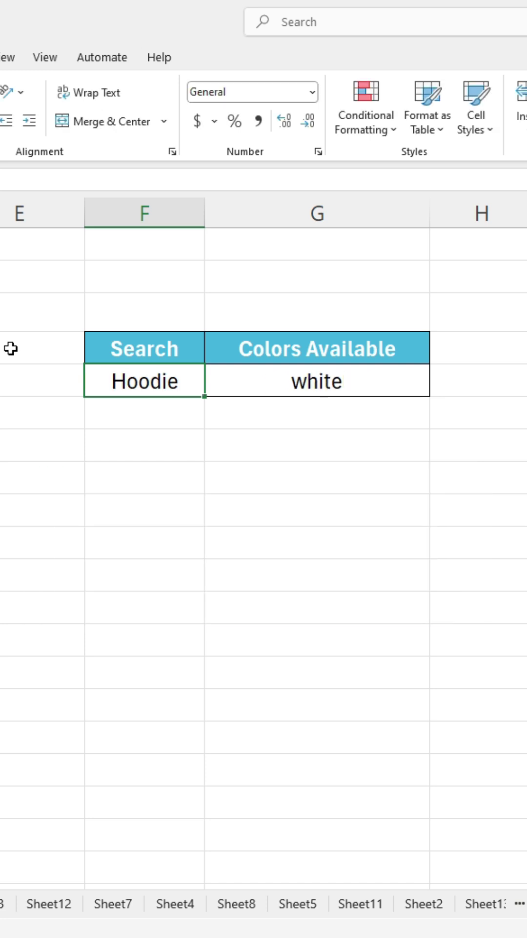